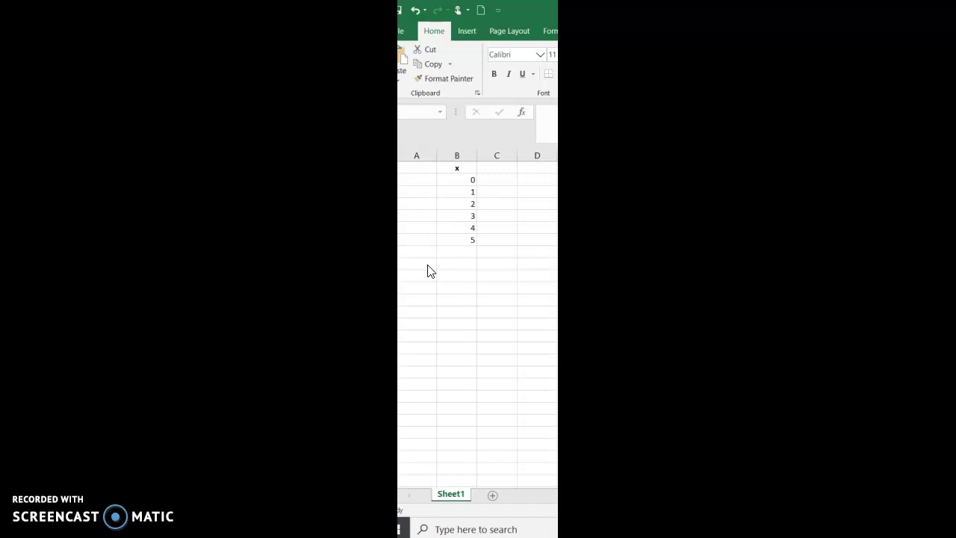
# - Below the x values, enter =QUARTILE.EXC(B2:B7,1), which returns 0.75
pyautogui.click(428, 265)
pyautogui.write('=quar')
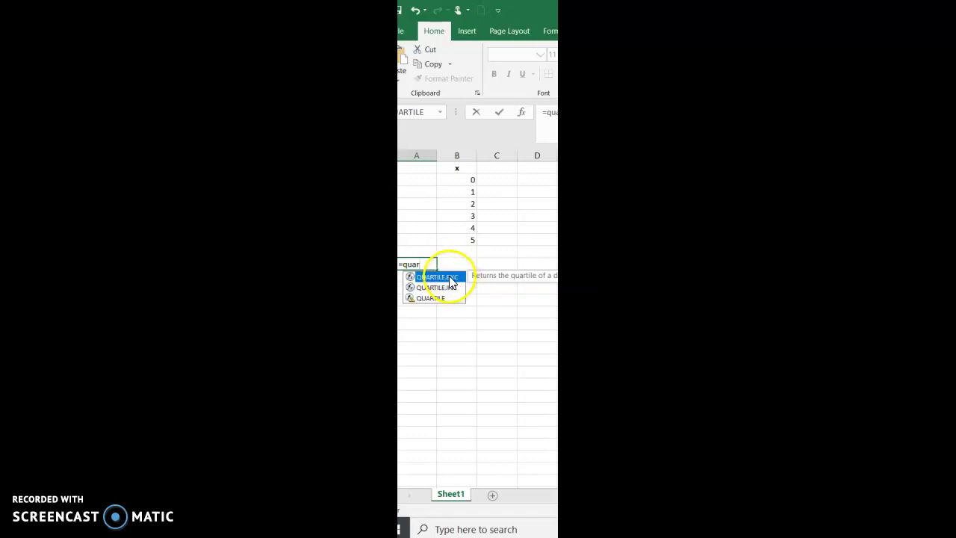
pyautogui.doubleClick(450, 278)
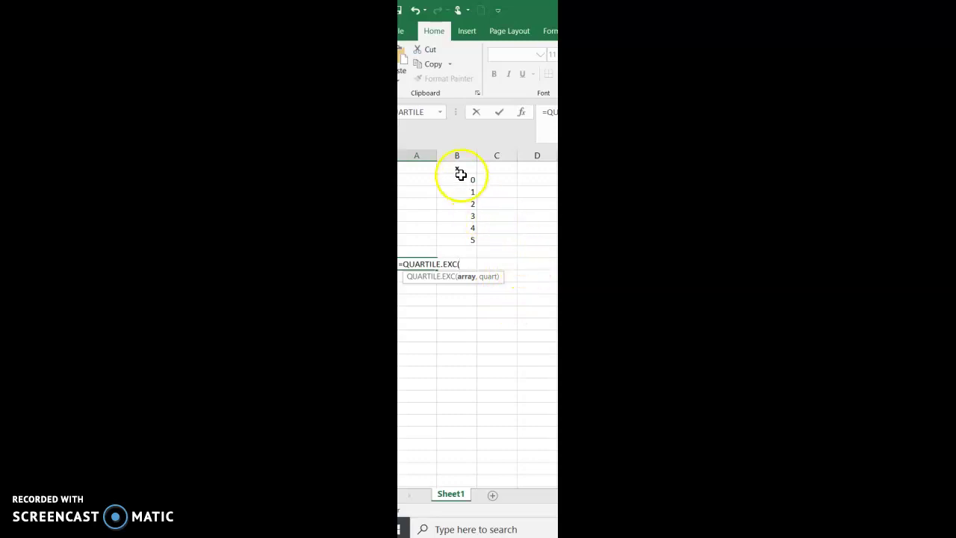
pyautogui.moveTo(463, 180); pyautogui.dragTo(469, 238)
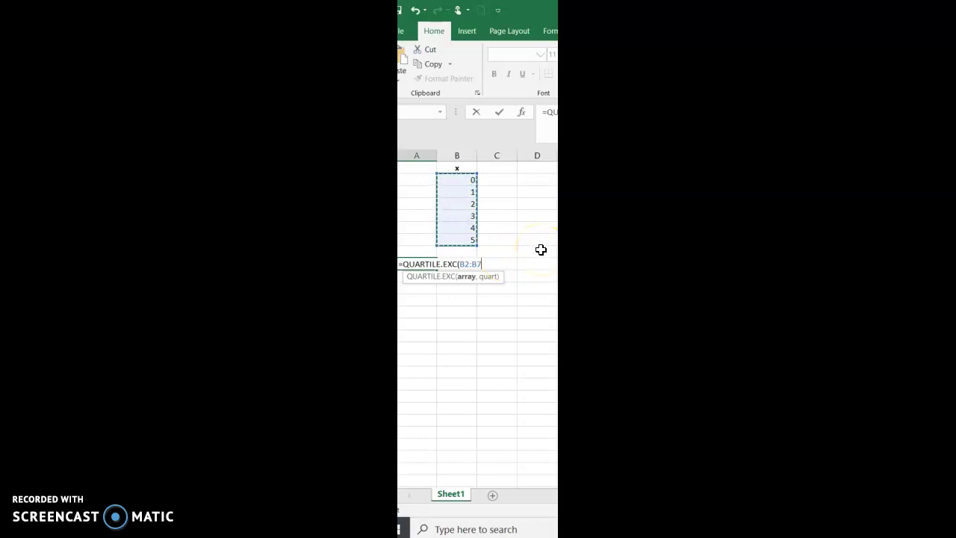
pyautogui.write(',')
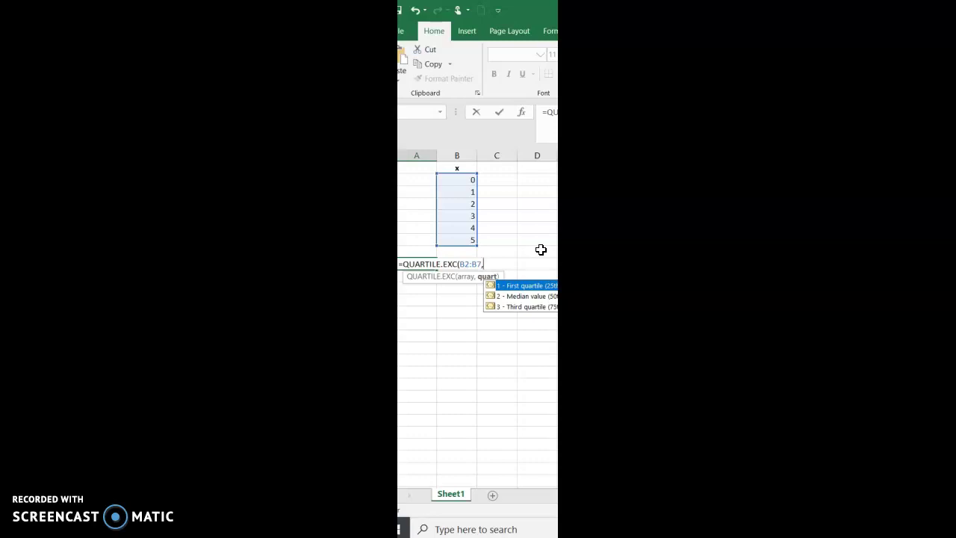
pyautogui.write('1)')
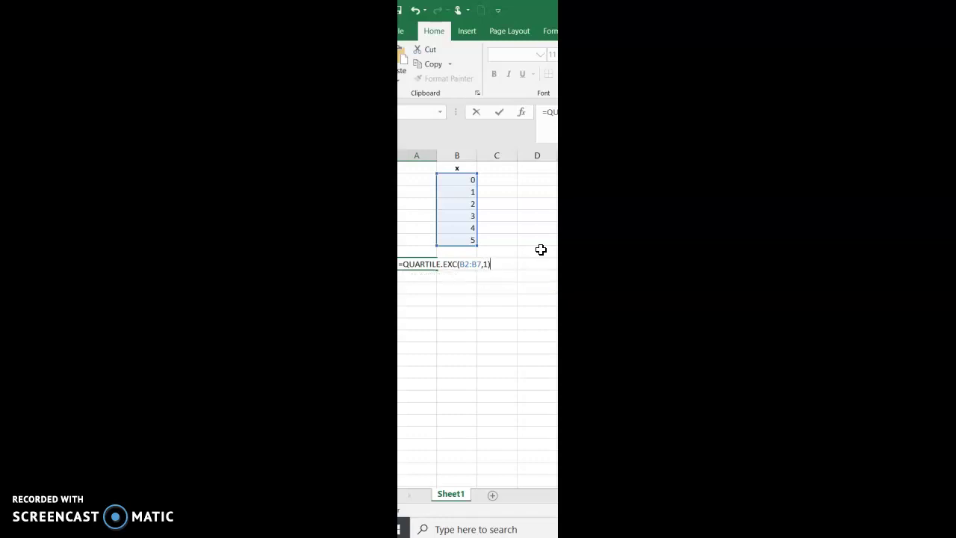
pyautogui.press('Return')
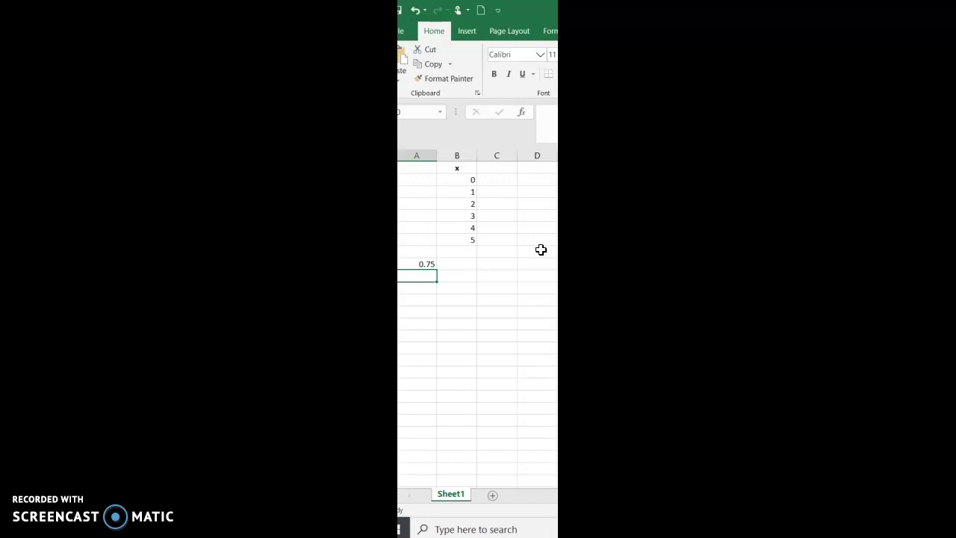
# - Under the 0.75 result, enter =QUARTILE.INC(B2:B7,1), which returns 1.25
pyautogui.write('=quar')
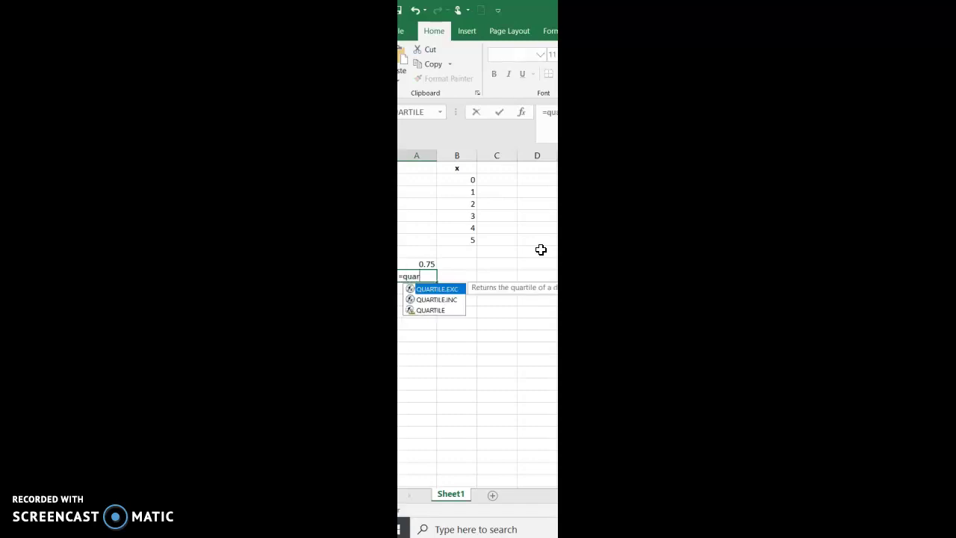
pyautogui.click(449, 299)
pyautogui.doubleClick(448, 300)
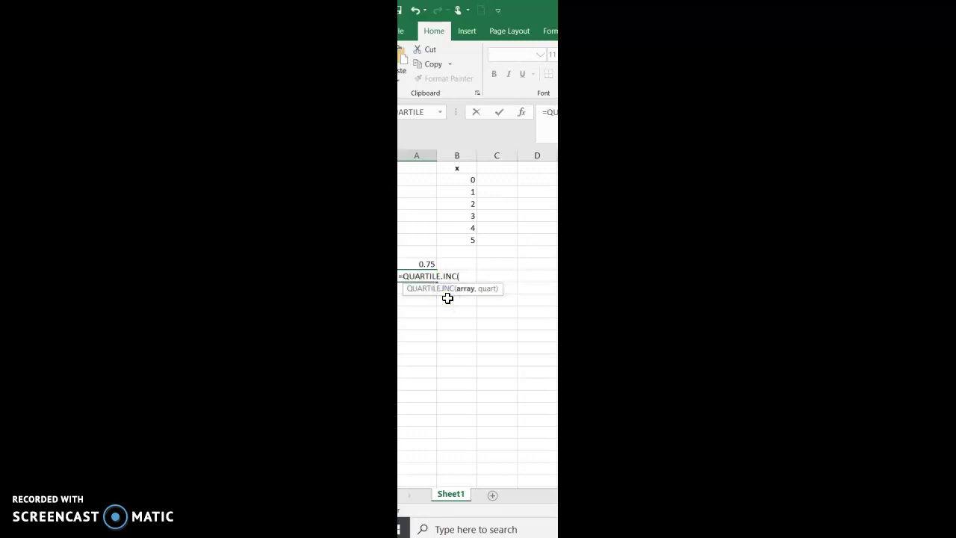
pyautogui.moveTo(465, 180); pyautogui.dragTo(469, 243)
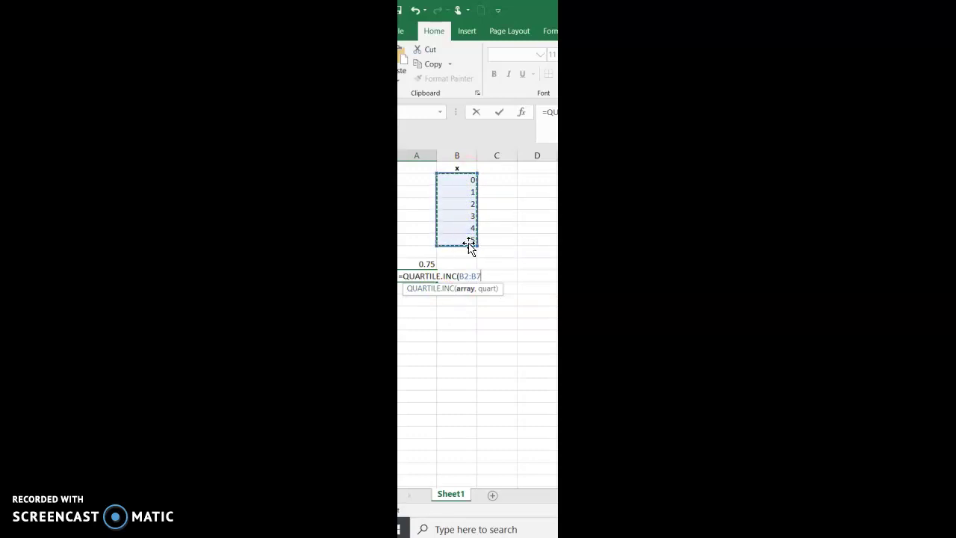
pyautogui.write(',')
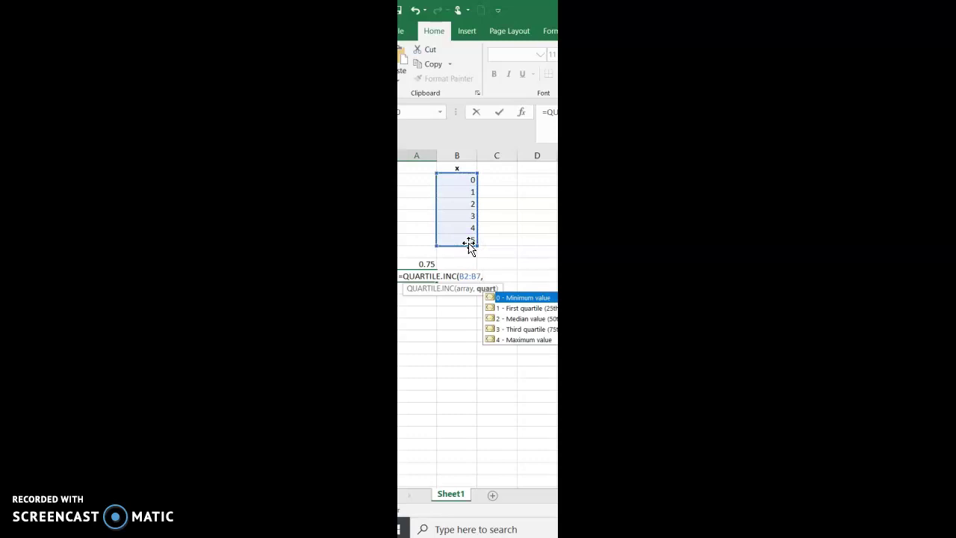
pyautogui.write('1)')
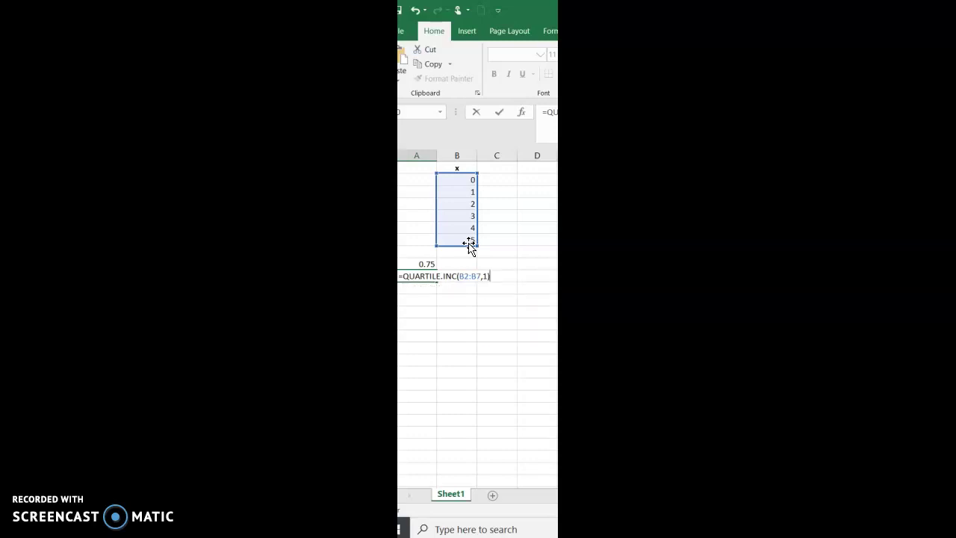
pyautogui.press('Return')
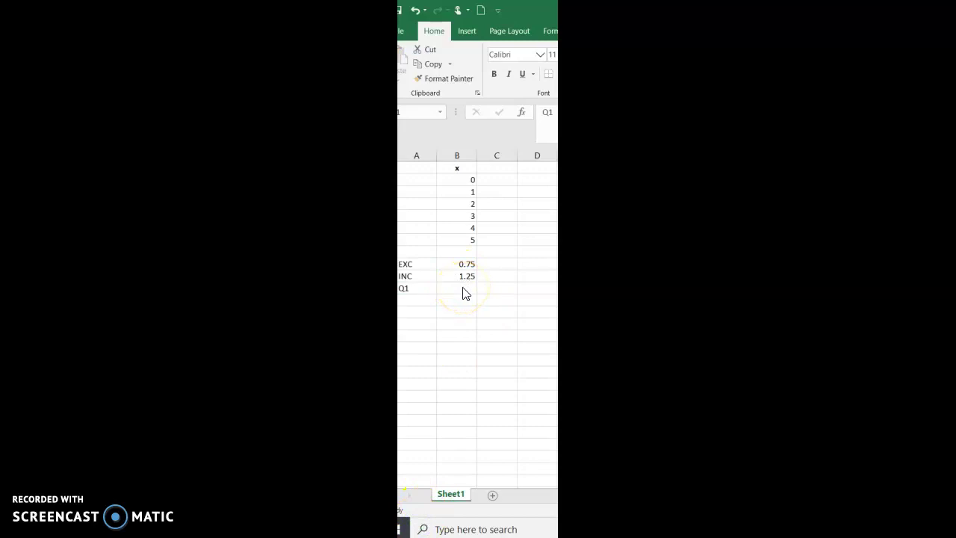
# - Beside the Q1 label in B11, enter =AVERAGE(B9:B10), which returns 1
pyautogui.click(462, 288)
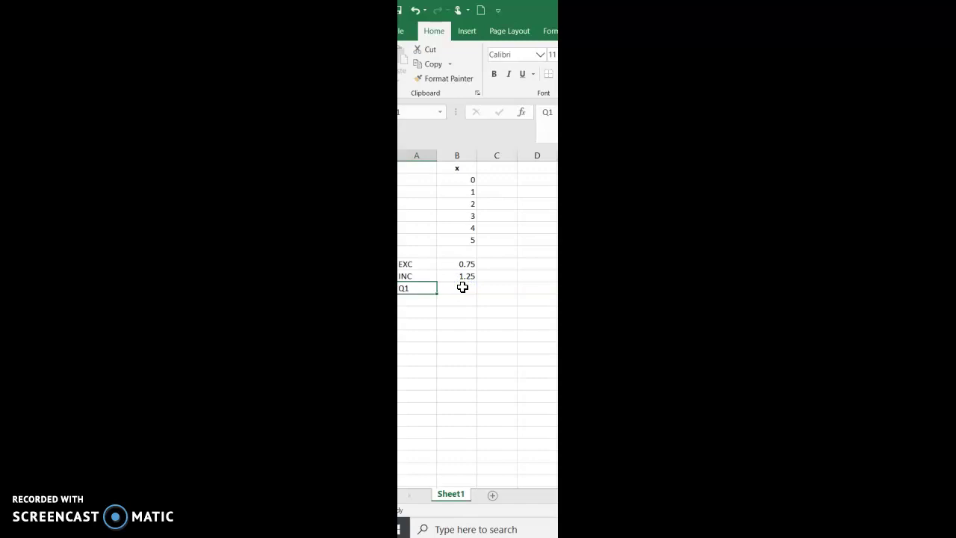
pyautogui.click(463, 287)
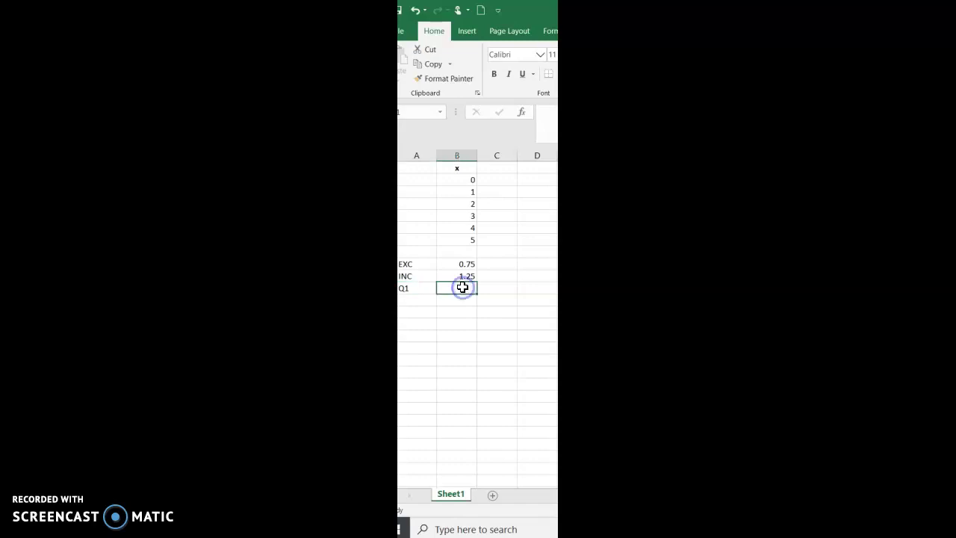
pyautogui.write('=')
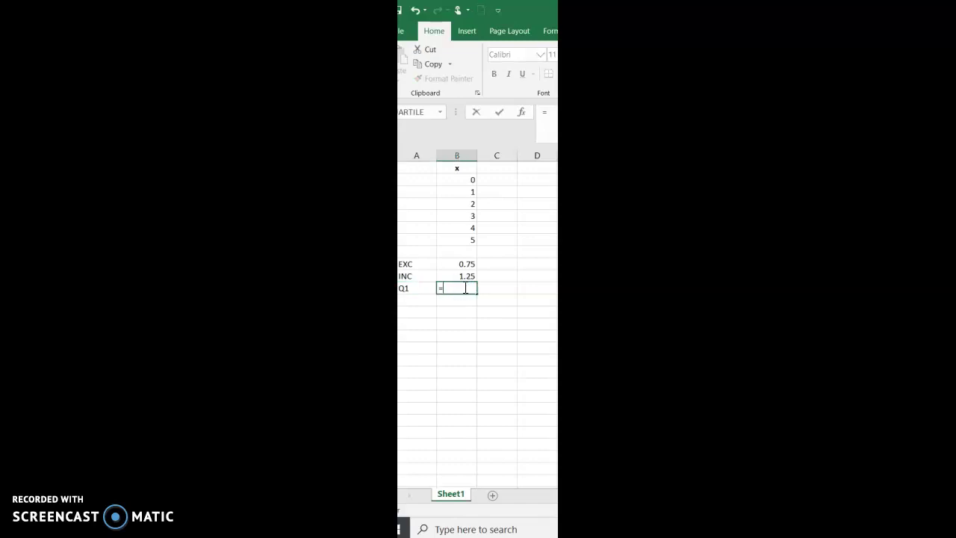
pyautogui.write('AVER')
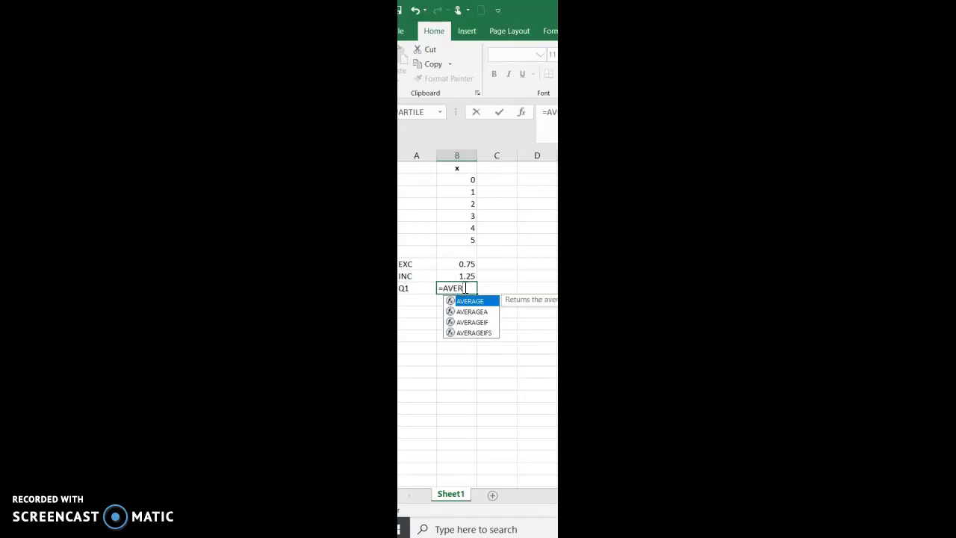
pyautogui.doubleClick(464, 301)
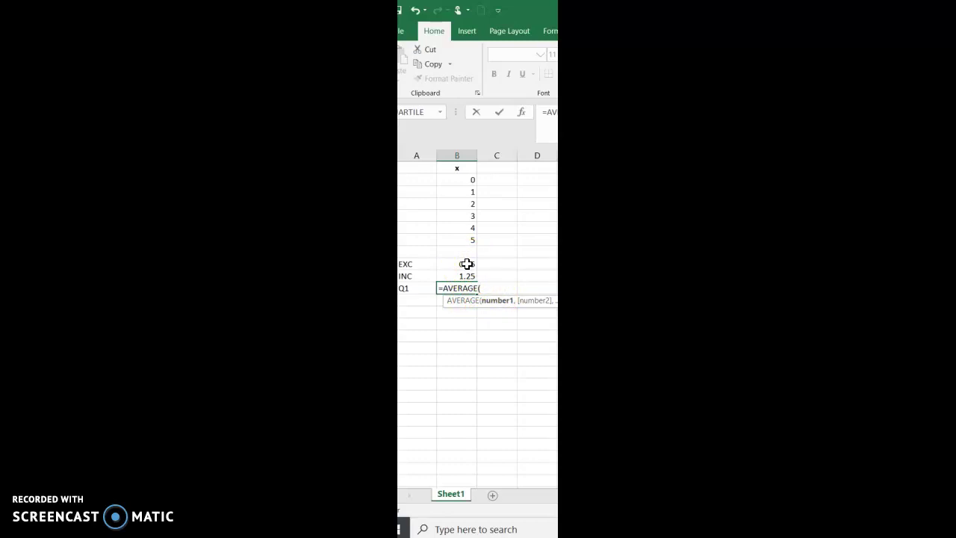
pyautogui.moveTo(467, 263); pyautogui.dragTo(470, 277)
pyautogui.write(')')
pyautogui.press('Return')
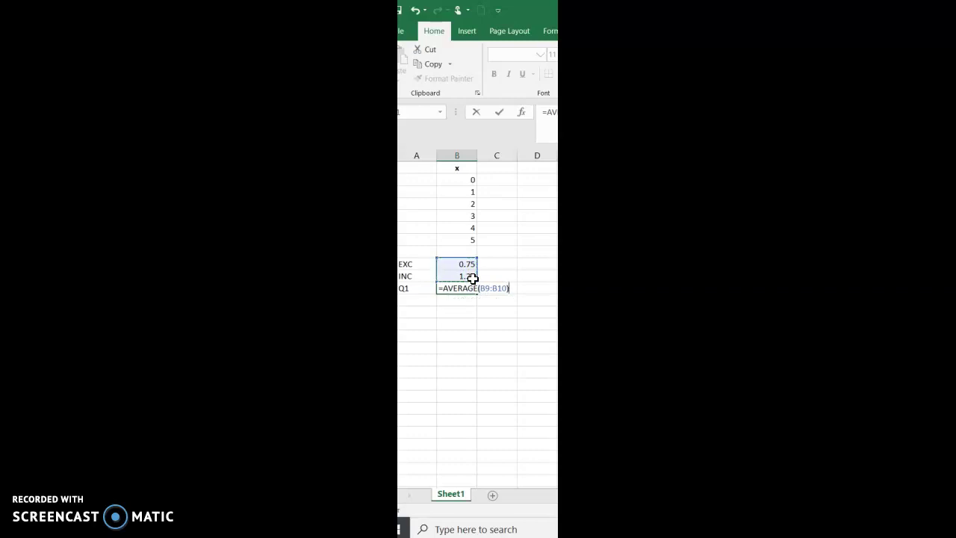
pyautogui.press('Return')
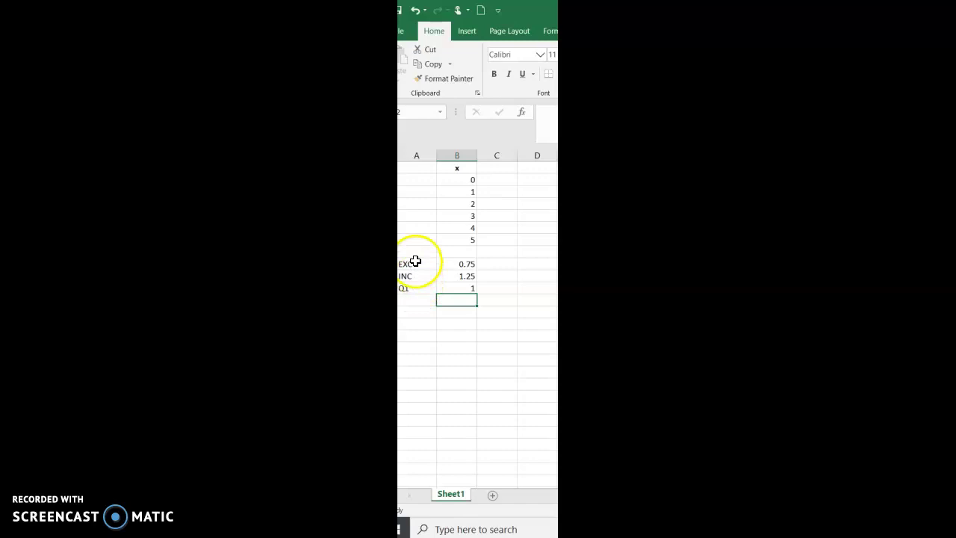
# - Copy the EXC and INC labels down to A13:A14 and add a Q3 label beneath
pyautogui.moveTo(411, 263); pyautogui.dragTo(412, 279)
pyautogui.hotkey('ctrl', 'c')
pyautogui.click(411, 310)
pyautogui.hotkey('ctrl', 'v')
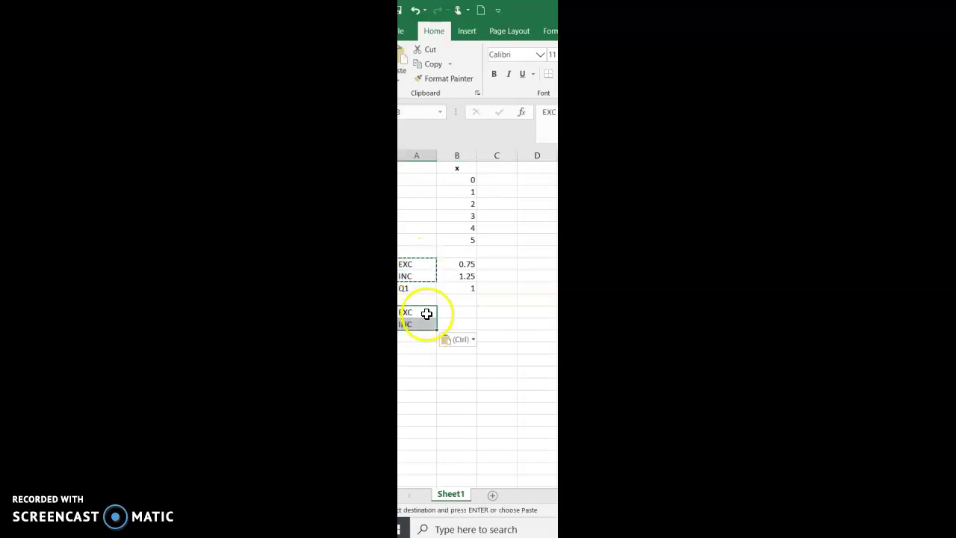
pyautogui.click(407, 289)
pyautogui.click(411, 336)
pyautogui.write('q3')
pyautogui.press('BackSpace')
pyautogui.press('BackSpace')
pyautogui.write('Q3')
pyautogui.press('Return')
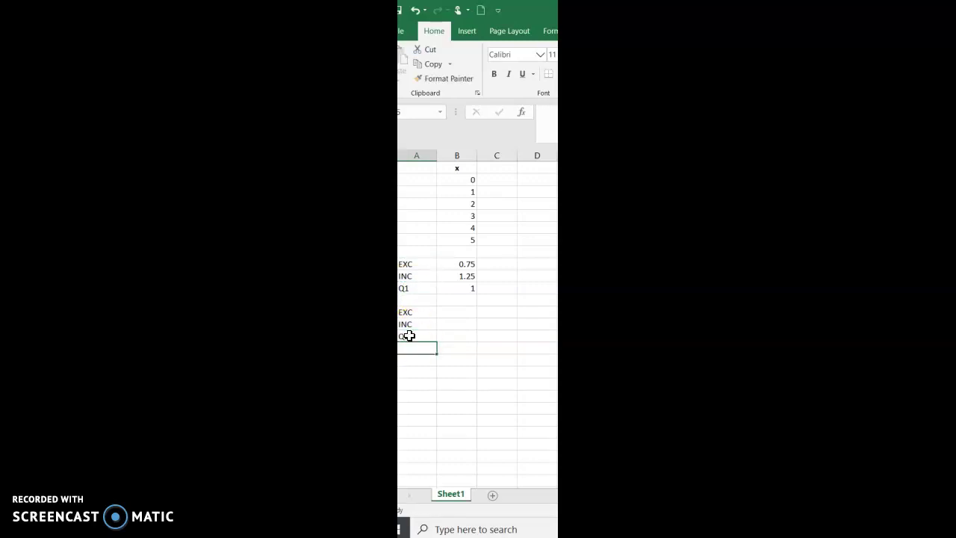
# - In B13 beside the EXC label, enter =QUARTILE.EXC(B2:B7,3), which returns 4.25
pyautogui.click(463, 312)
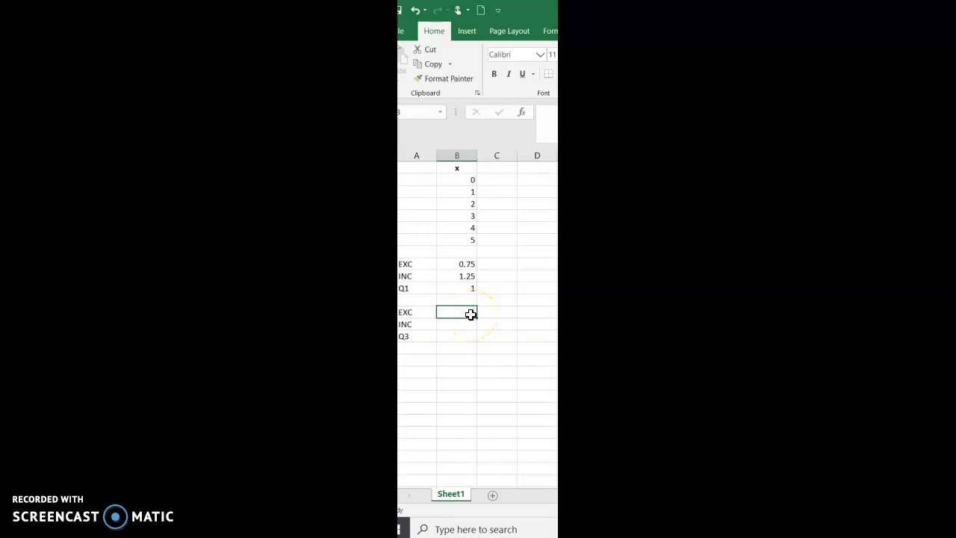
pyautogui.write('=QUAR')
pyautogui.doubleClick(465, 325)
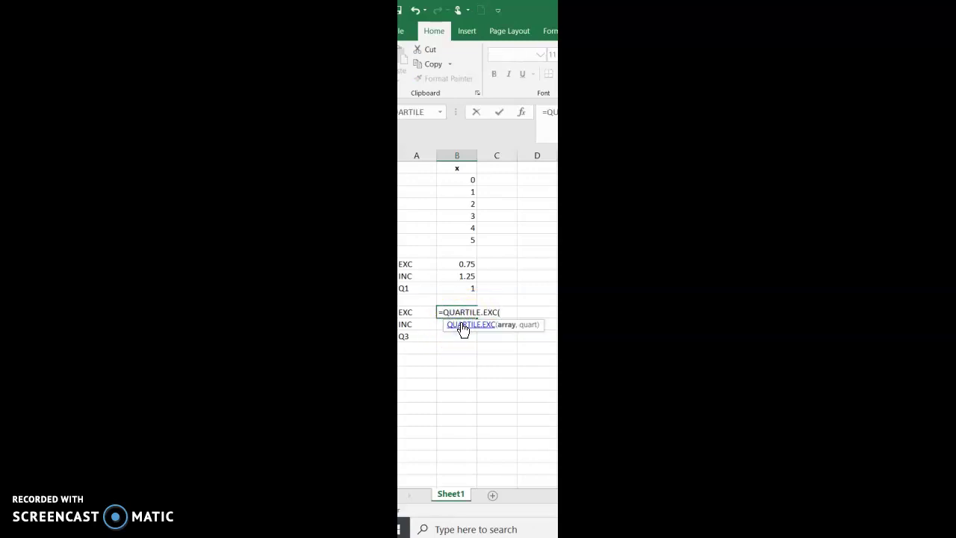
pyautogui.moveTo(461, 179); pyautogui.dragTo(473, 239)
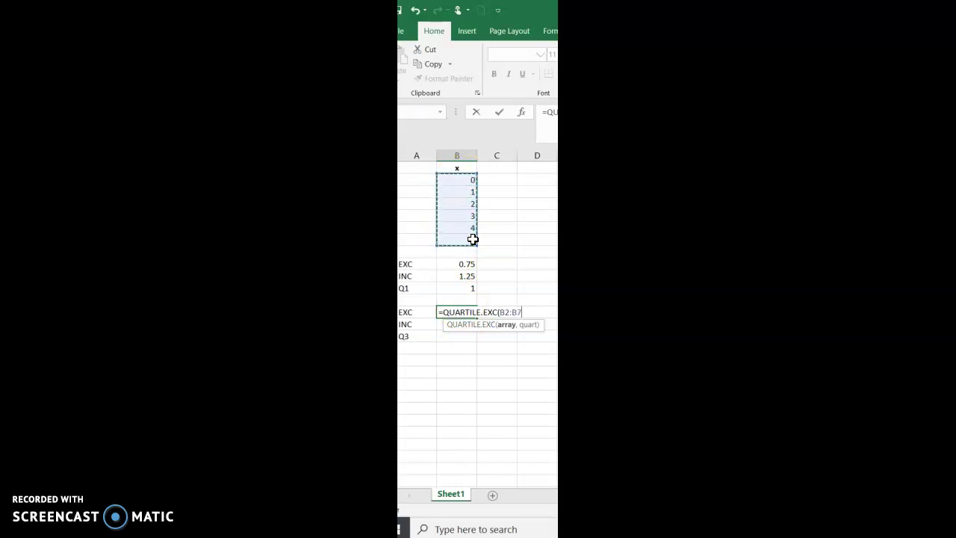
pyautogui.write(',3)')
pyautogui.press('Return')
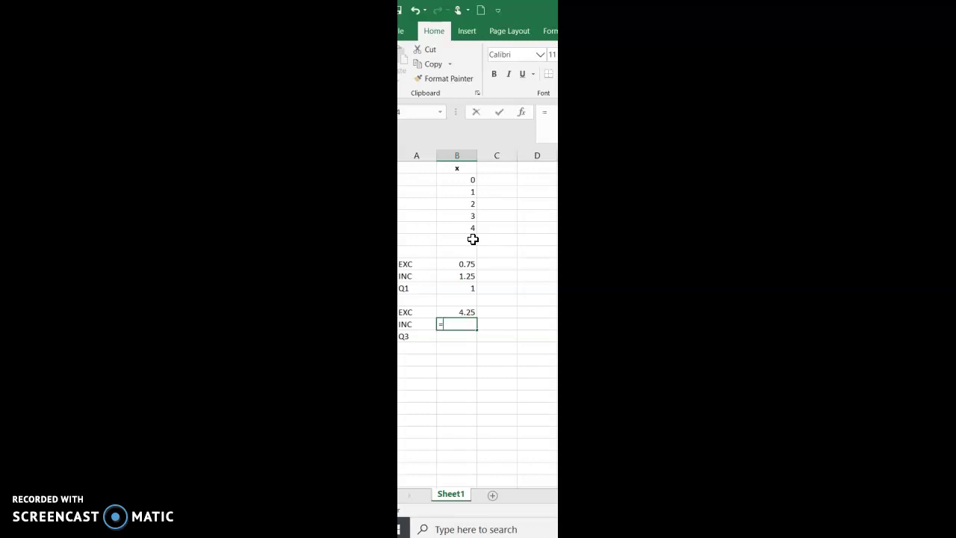
# - In B14 beside the INC label, enter =QUARTILE.INC(B2:B7,3) for the inclusive third quartile
pyautogui.write('=QUAR')
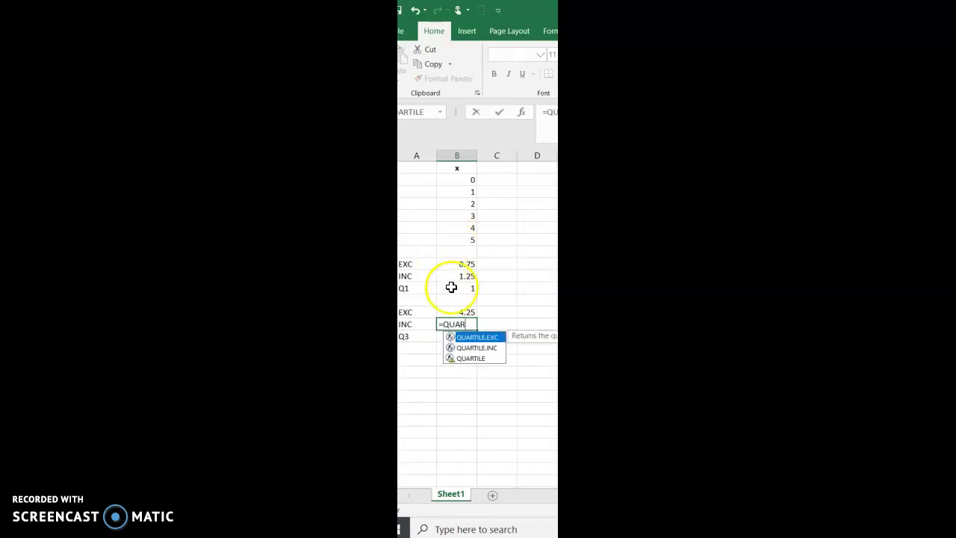
pyautogui.doubleClick(485, 348)
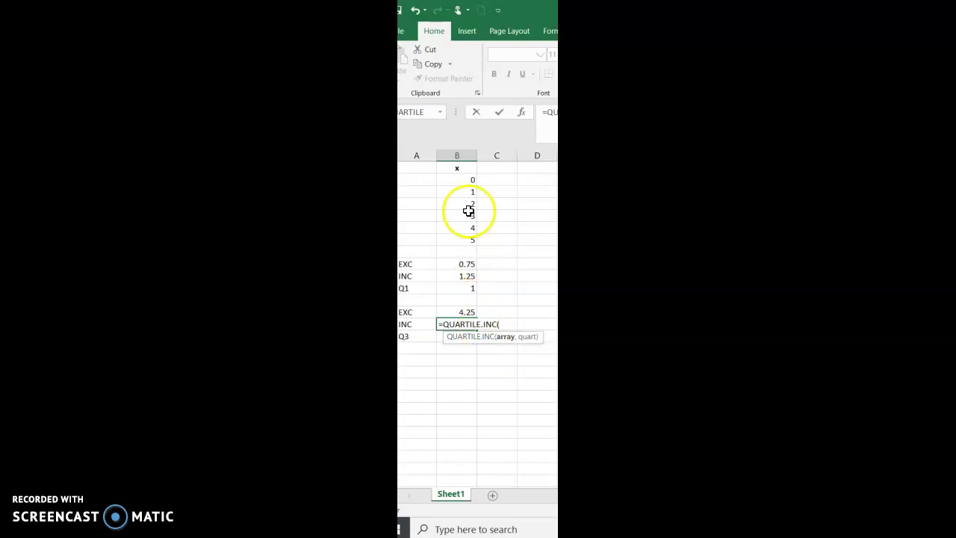
pyautogui.moveTo(459, 181); pyautogui.dragTo(474, 238)
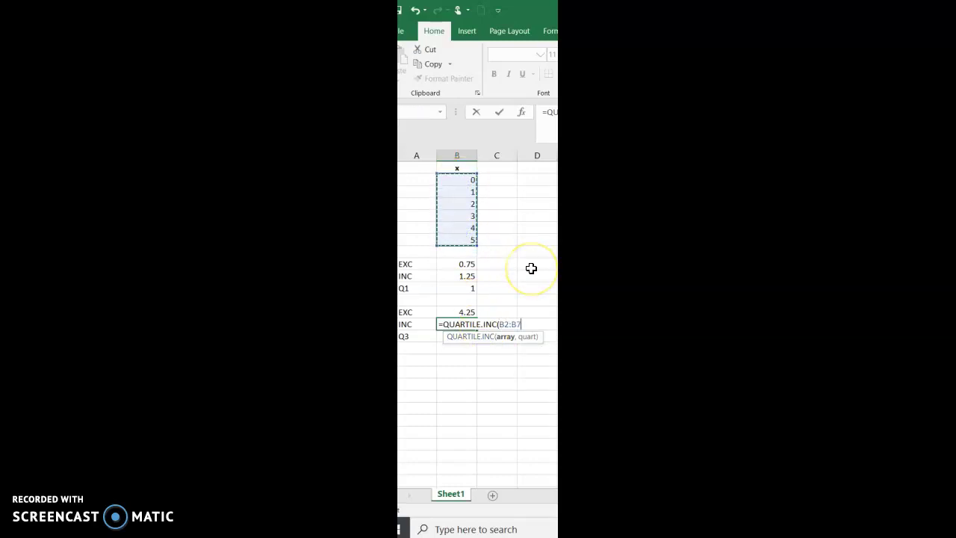
pyautogui.write(',3)')
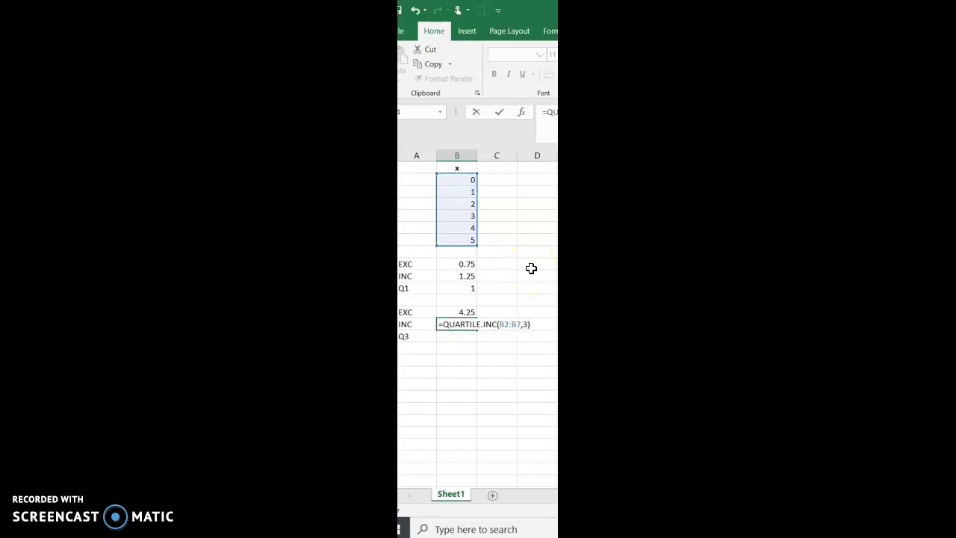
pyautogui.press('Return')
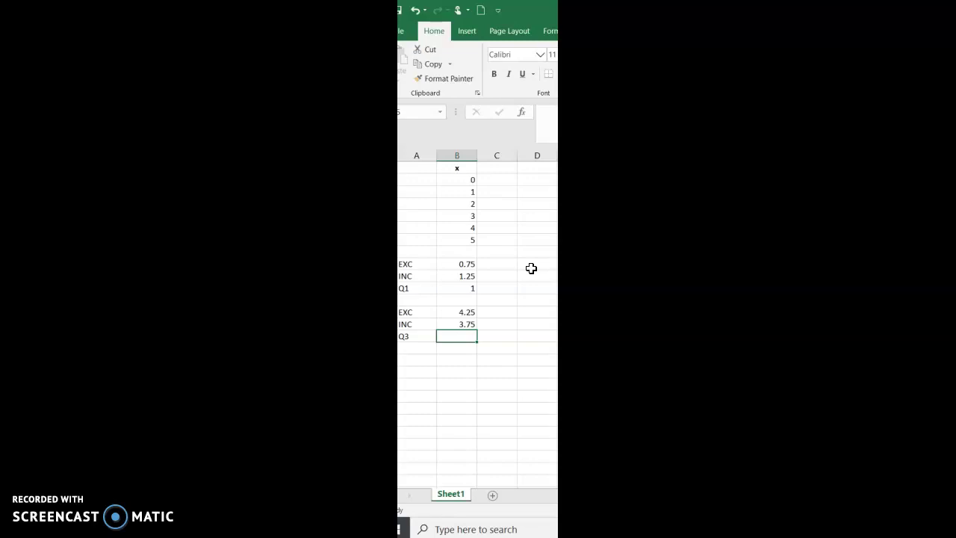
# - In B15 beside the Q3 label, enter =AVERAGE(B13:B14), which returns 4
pyautogui.write('=AVERA')
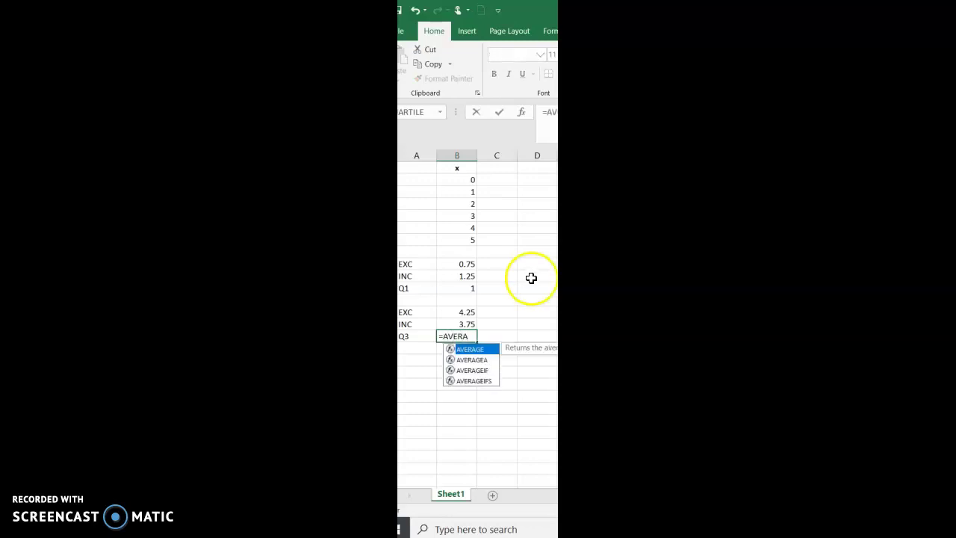
pyautogui.doubleClick(487, 349)
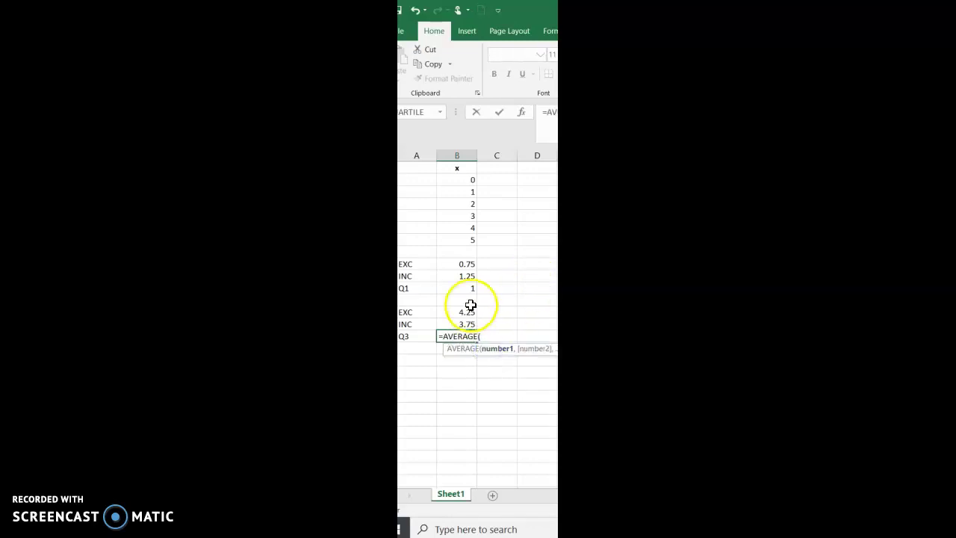
pyautogui.moveTo(466, 311); pyautogui.dragTo(468, 321)
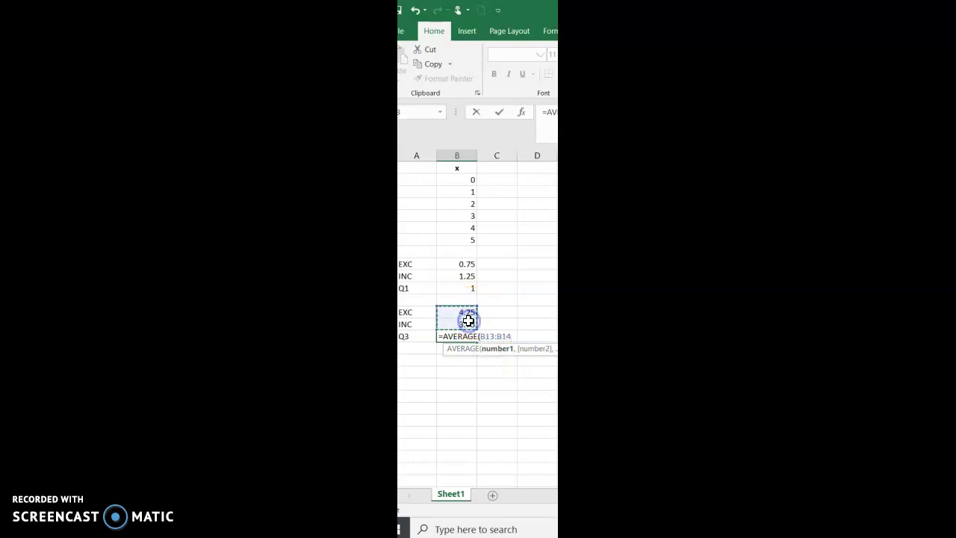
pyautogui.write(')')
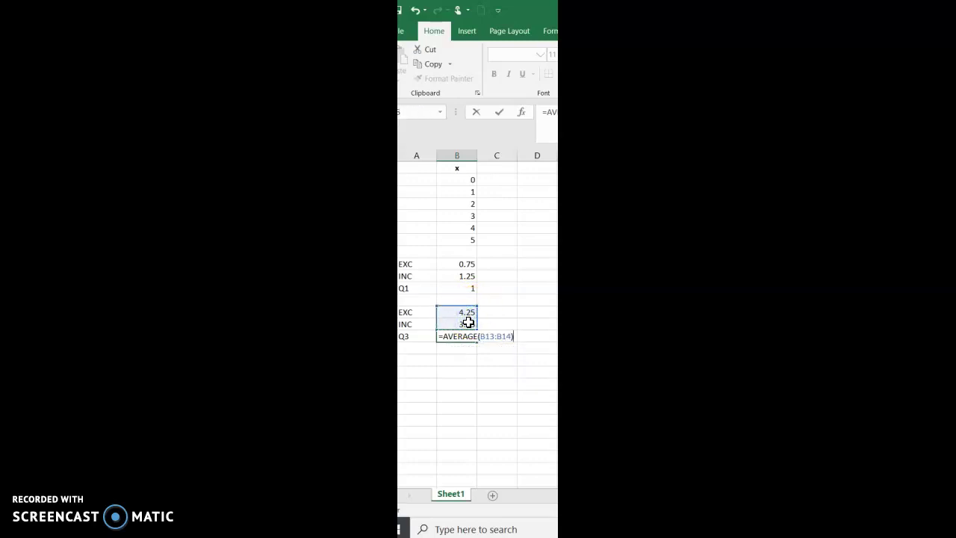
pyautogui.press('Return')
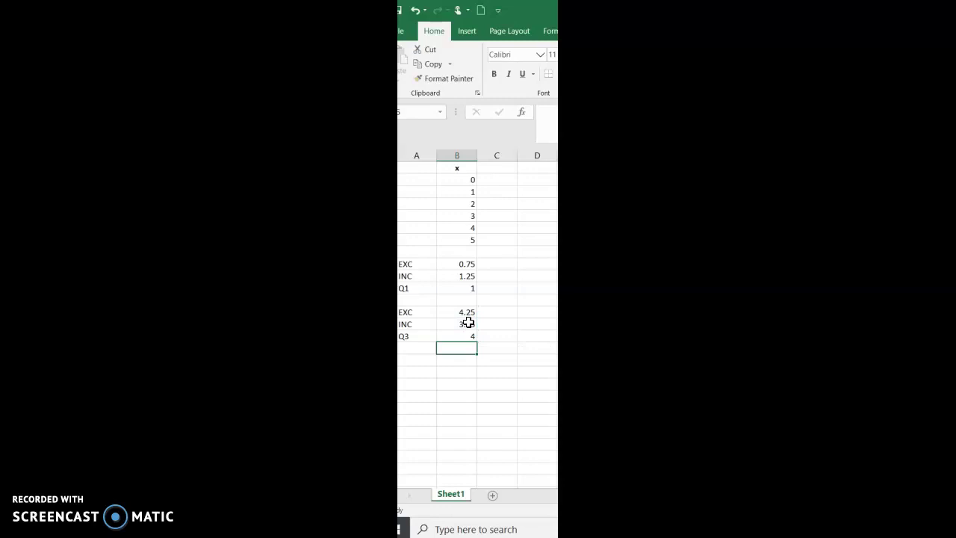